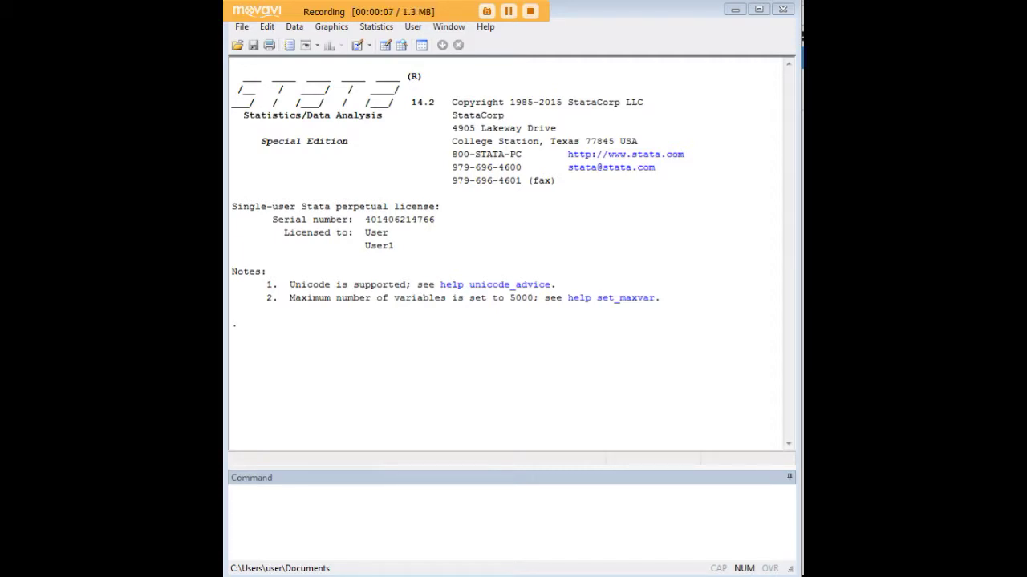
# Step: Load the census13 dataset with 'webuse census13' and browse it in the Data Editor
pyautogui.click(639, 512)
pyautogui.write('webuse census13')
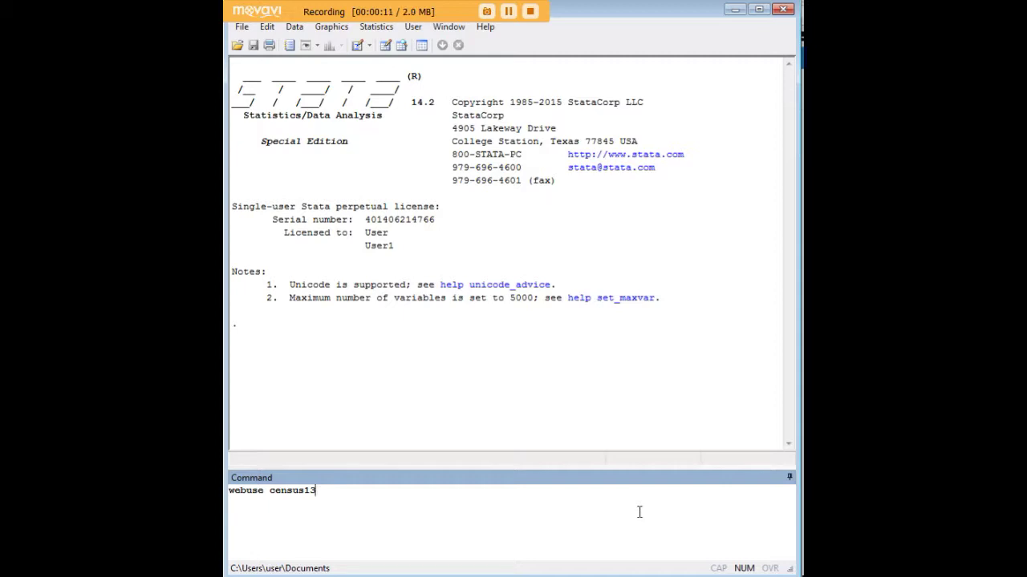
pyautogui.press('Return')
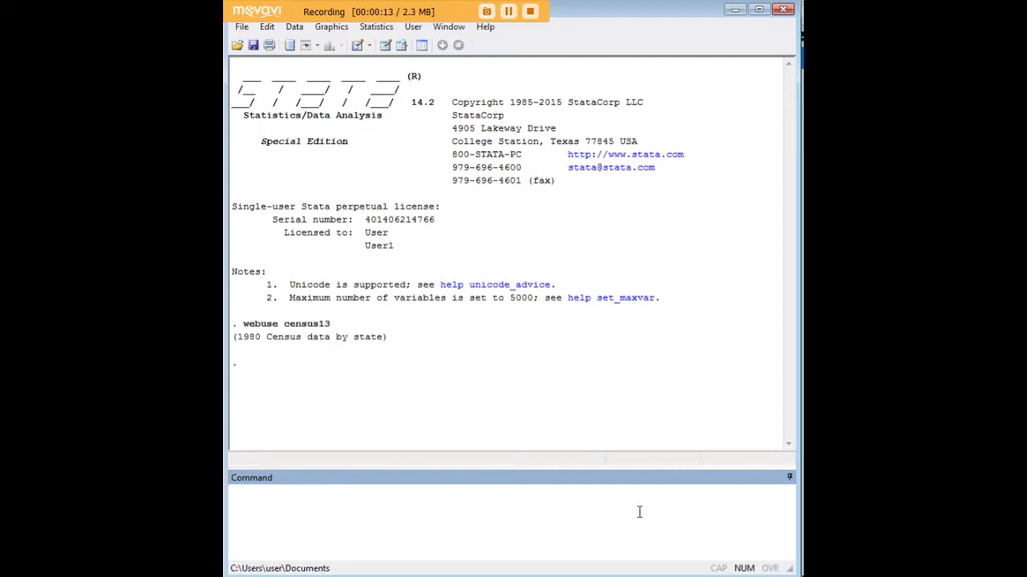
pyautogui.hotkey('ctrl', '8')
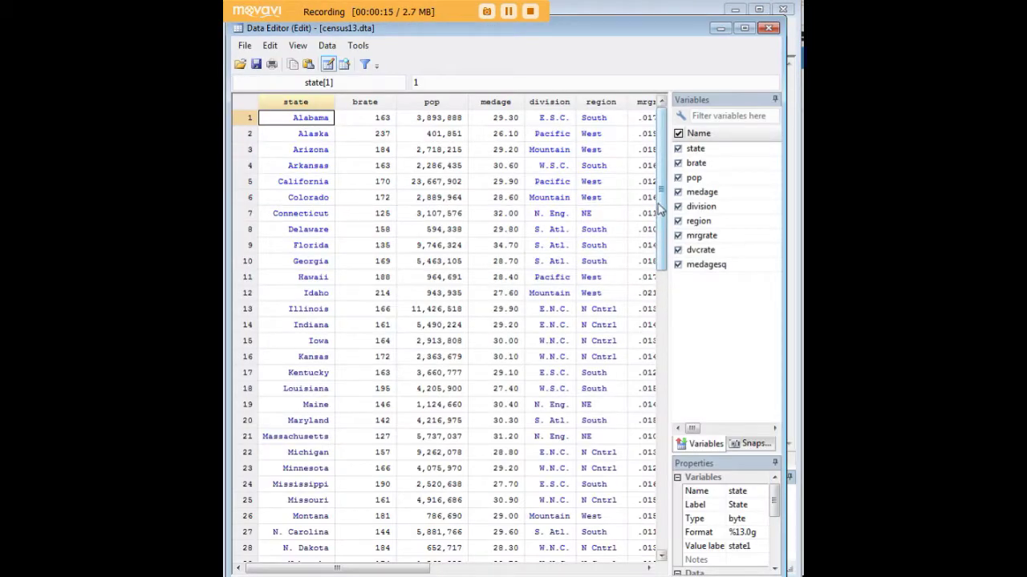
# Step: Inspect the pop and region columns, then close the Data Editor
pyautogui.moveTo(662, 206)
pyautogui.mouseDown()
pyautogui.moveTo(690, 409)
pyautogui.moveTo(656, 197)
pyautogui.mouseUp()
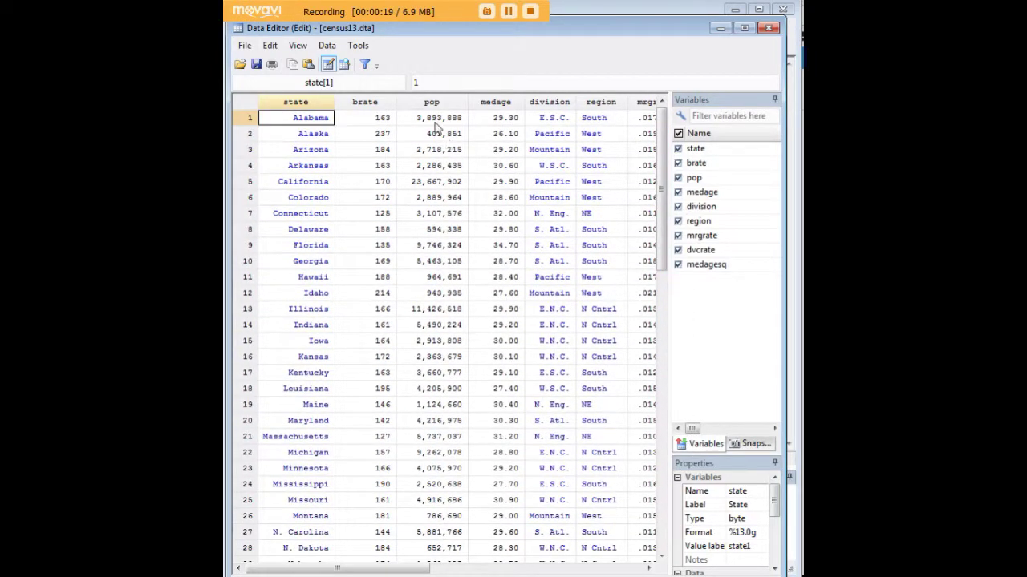
pyautogui.click(433, 104)
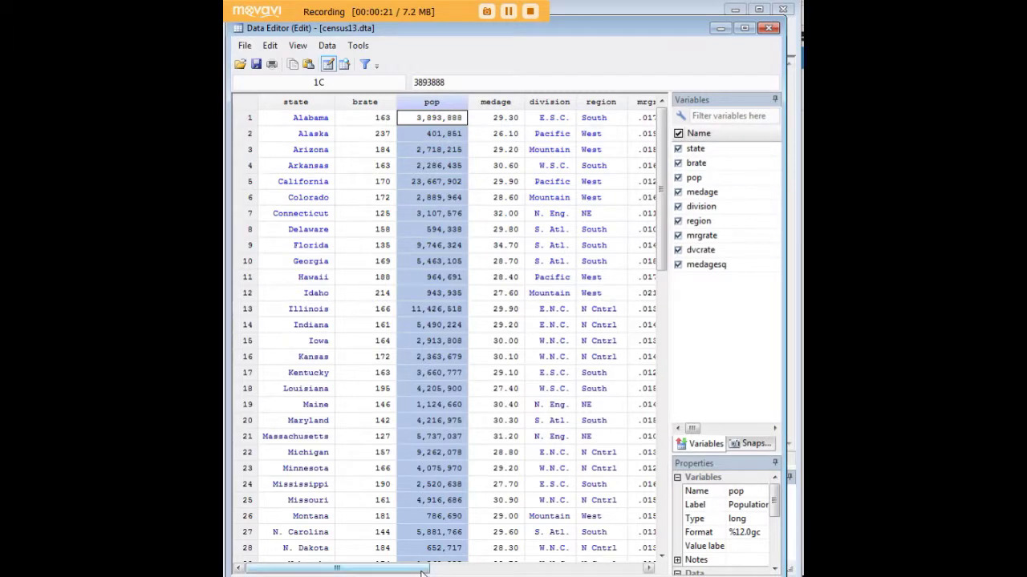
pyautogui.click(598, 104)
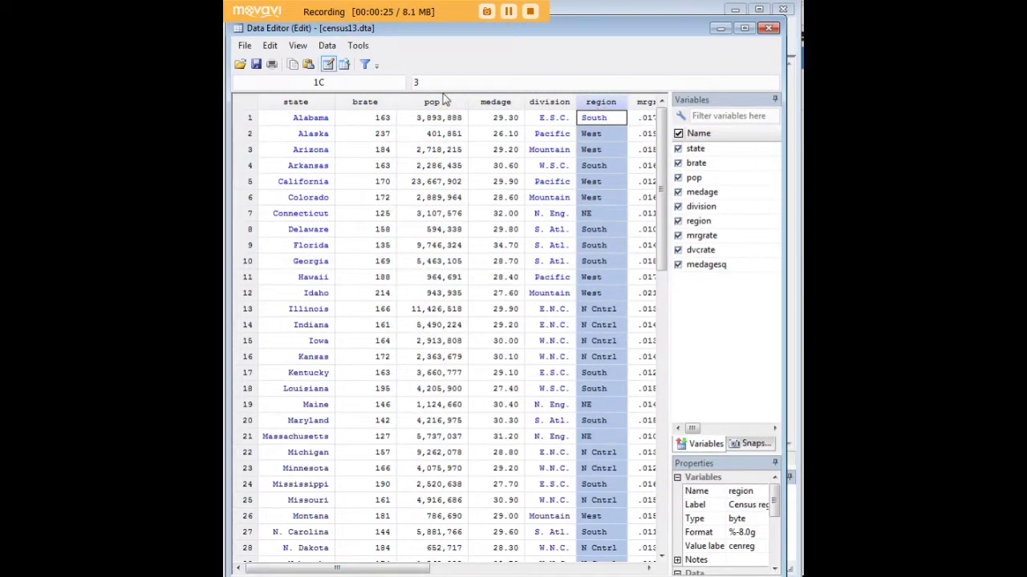
pyautogui.click(721, 28)
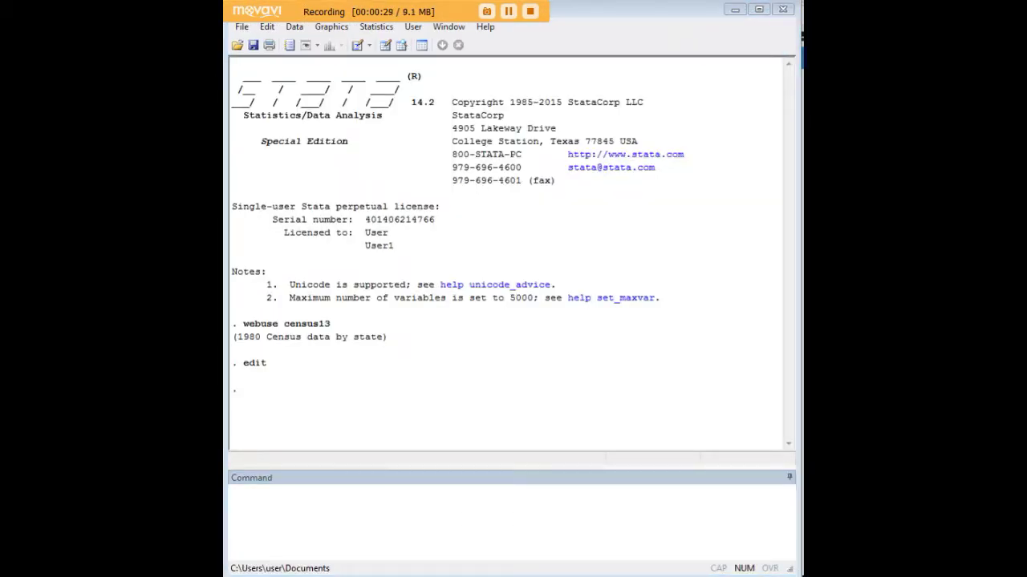
# Step: Run 'graph pie pop, over(region)', highlighting its pop and over parts first
pyautogui.write('graph pie pop, over(region)')
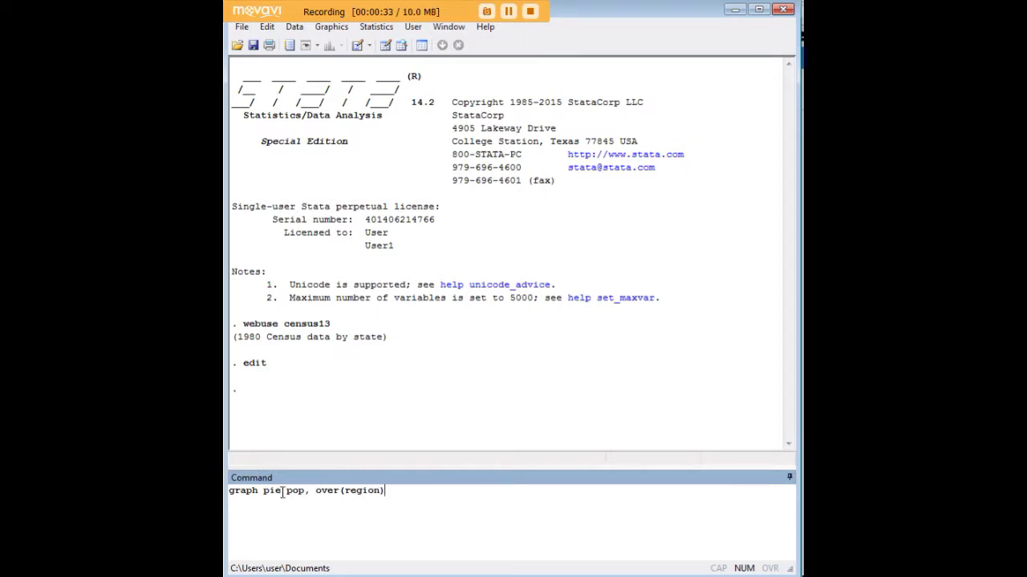
pyautogui.moveTo(288, 491); pyautogui.dragTo(305, 490)
pyautogui.moveTo(315, 491); pyautogui.dragTo(338, 491)
pyautogui.click(399, 490)
pyautogui.press('Return')
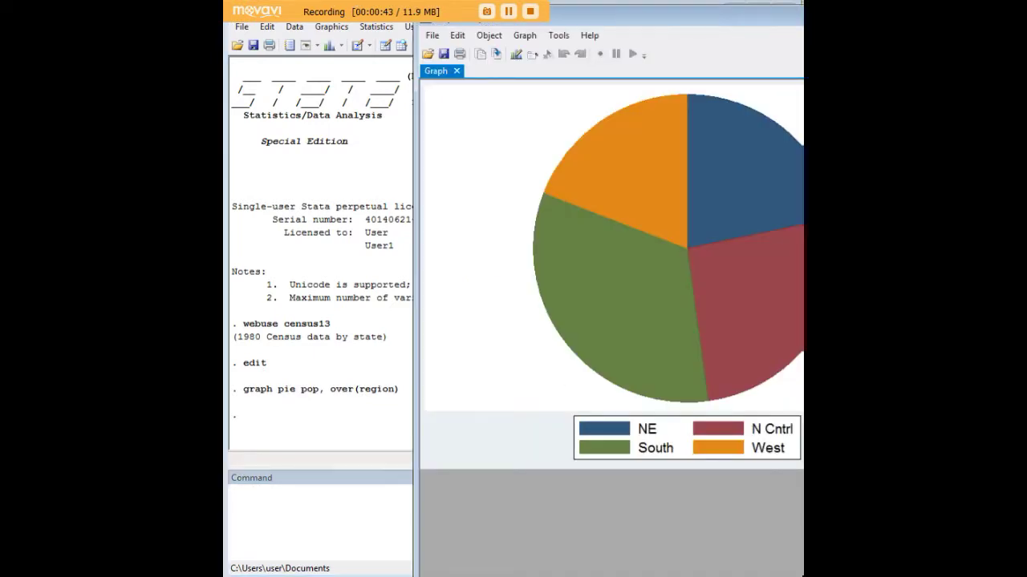
# Step: Move the pie chart window fully into view, review it, then minimize it
pyautogui.moveTo(826, 22); pyautogui.dragTo(649, 32)
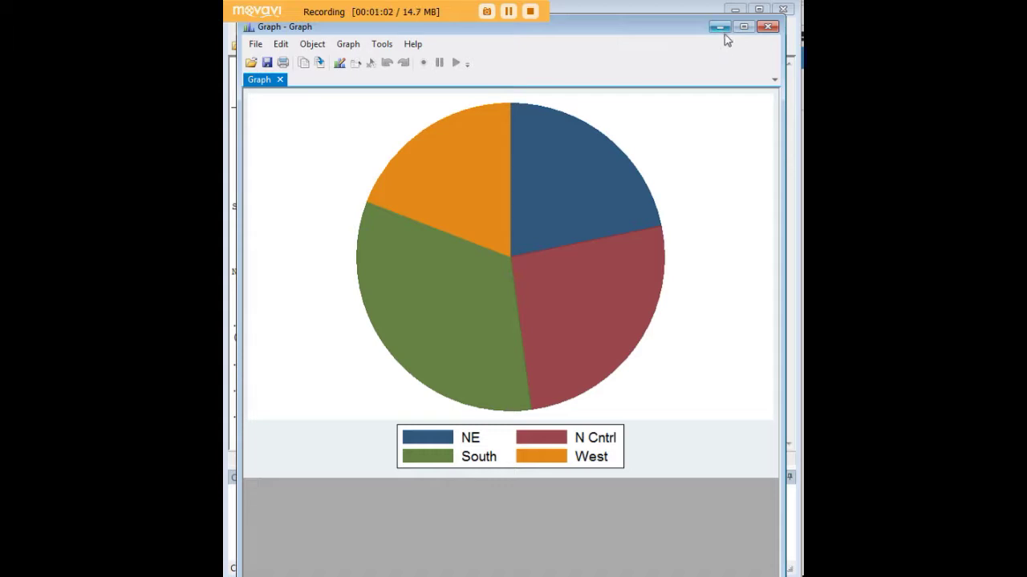
pyautogui.click(719, 27)
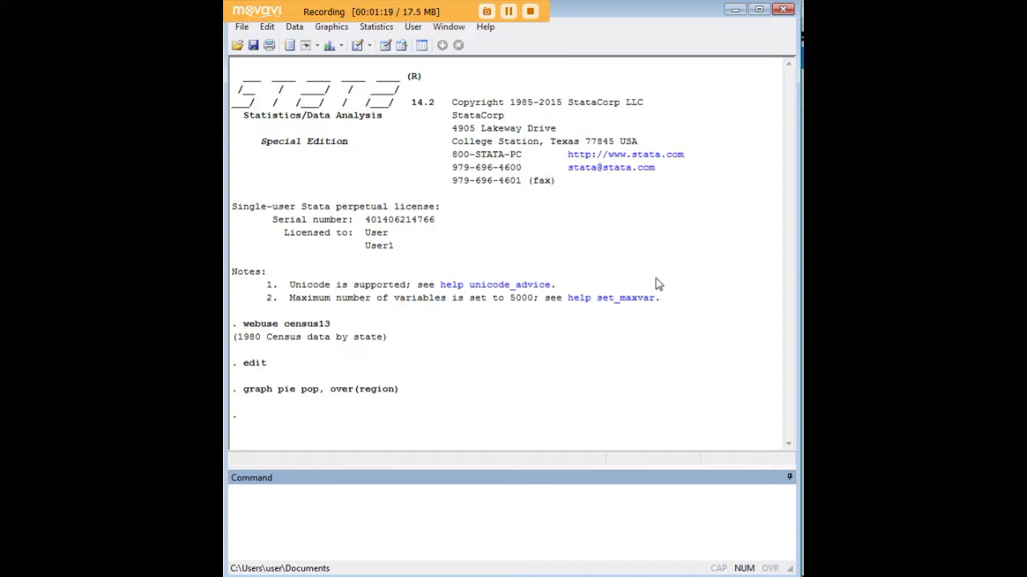
# Step: Highlight the 'graph pie pop, over(region)' line in the Results window
pyautogui.moveTo(401, 393); pyautogui.dragTo(245, 397)
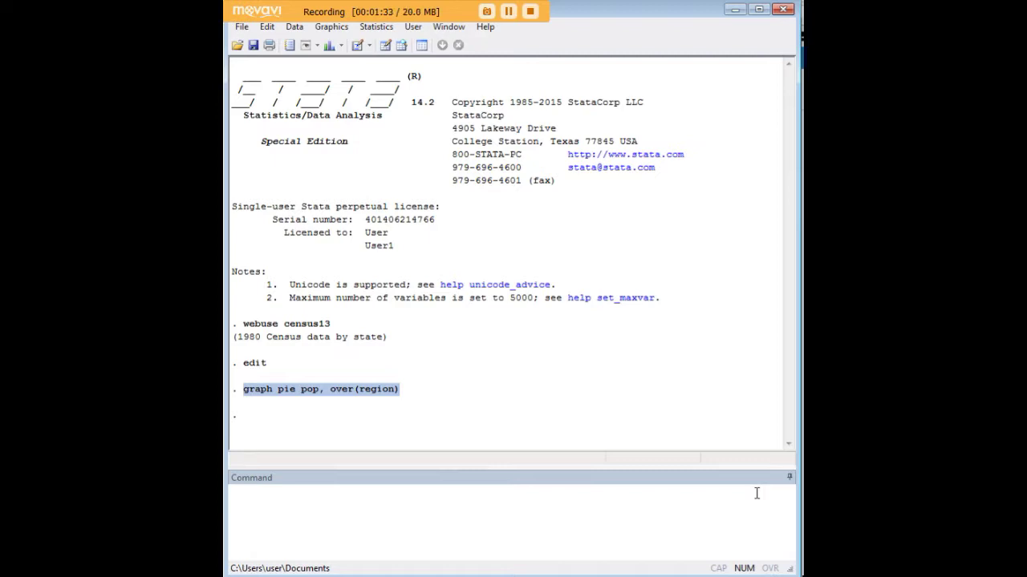
pyautogui.click(404, 391)
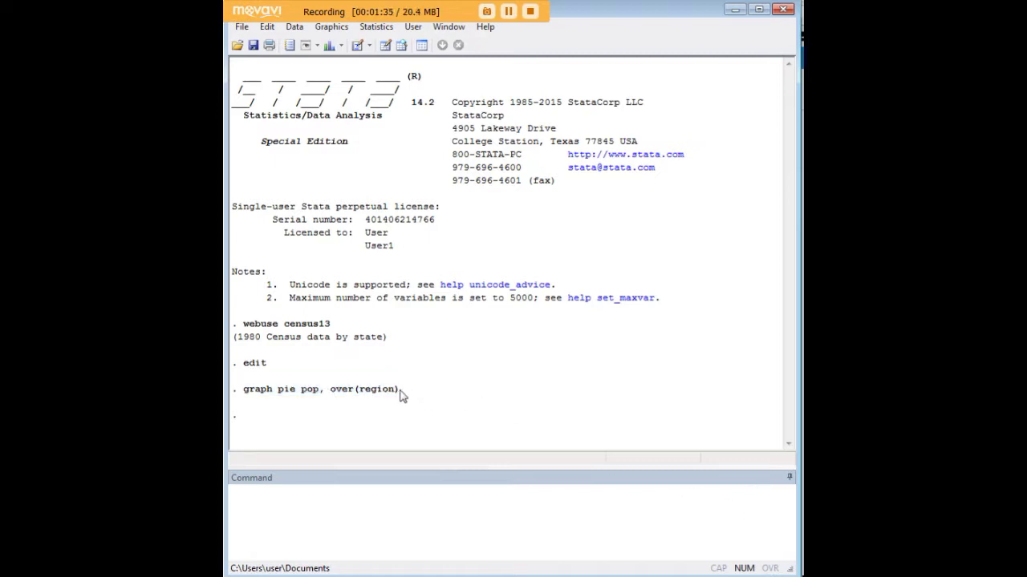
pyautogui.moveTo(399, 392); pyautogui.dragTo(244, 391)
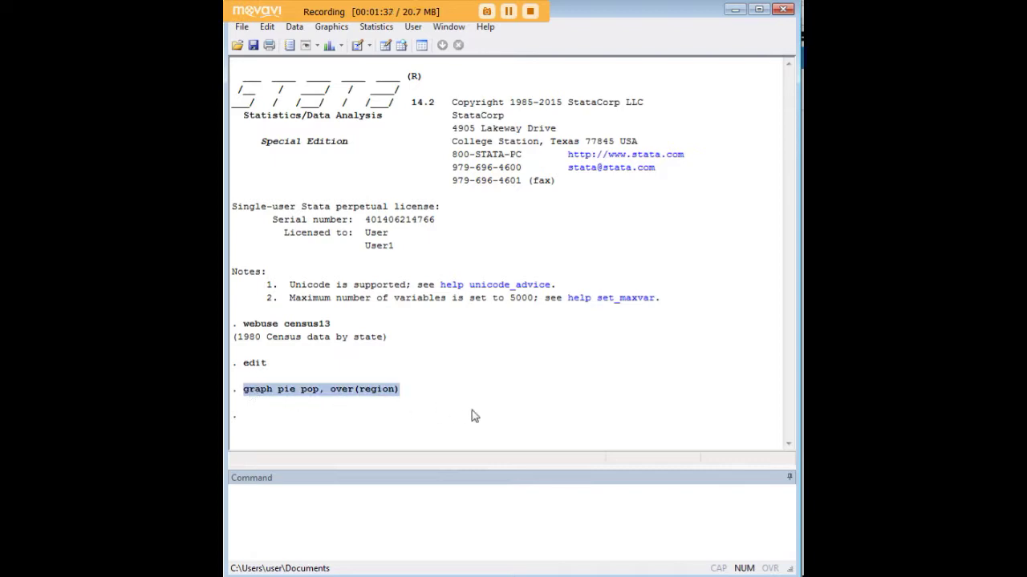